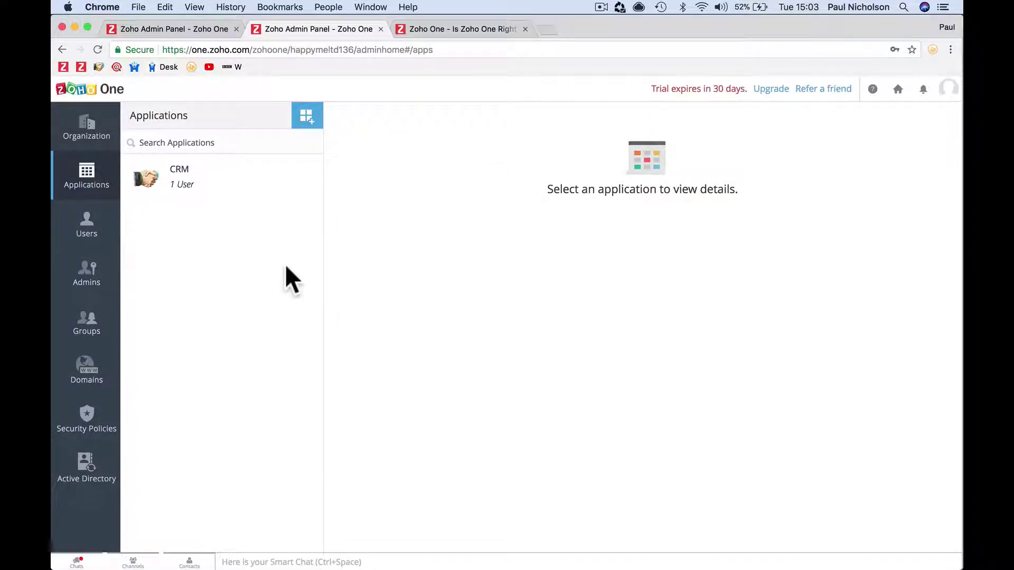
- Go to Domains and start ownership verification for happy-me.com
click(98, 372)
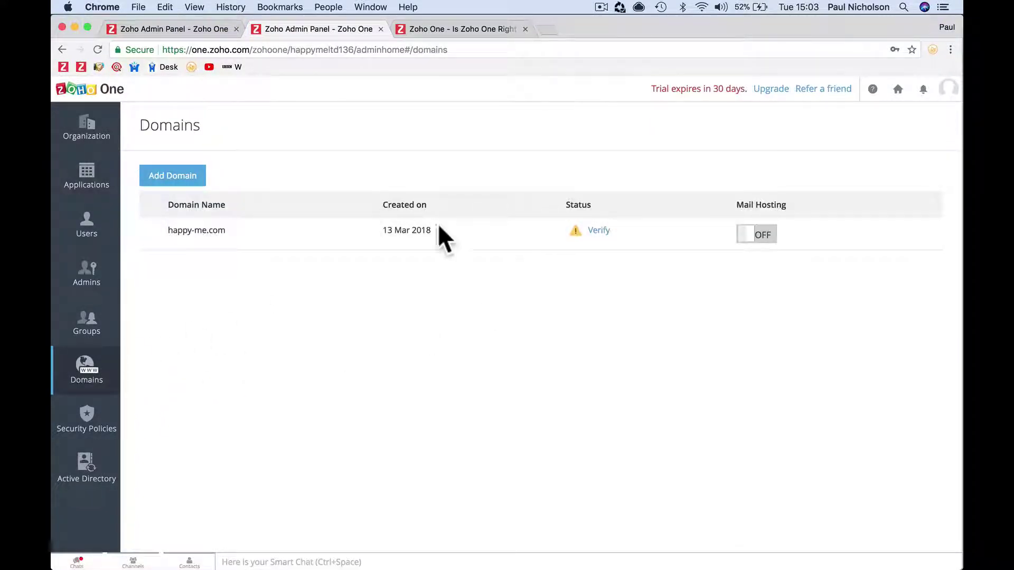
click(599, 232)
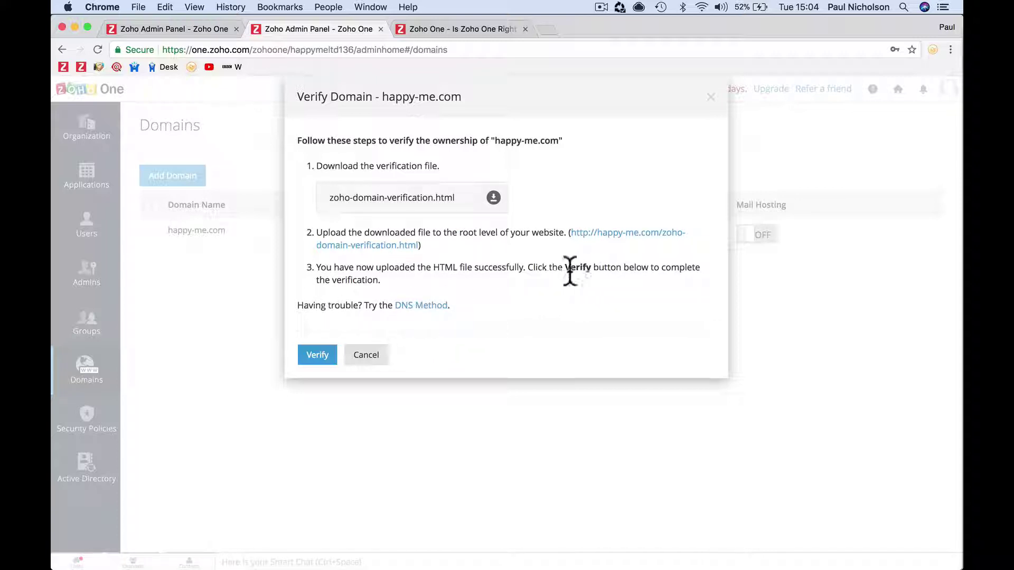
- Switch to DNS verification and select the CNAME name zb15209531 (points to zmverify.zoho.com)
click(425, 306)
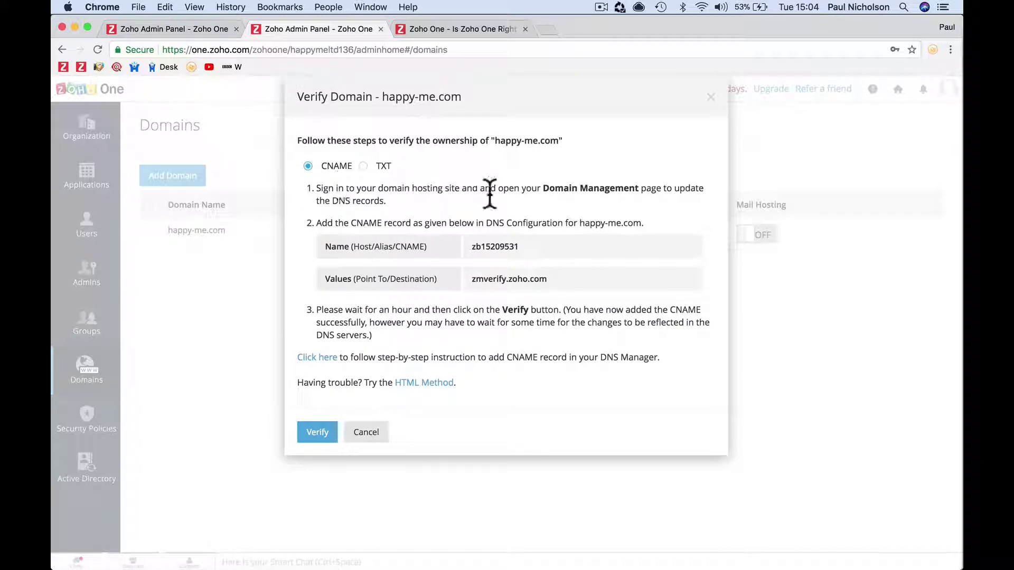
click(363, 166)
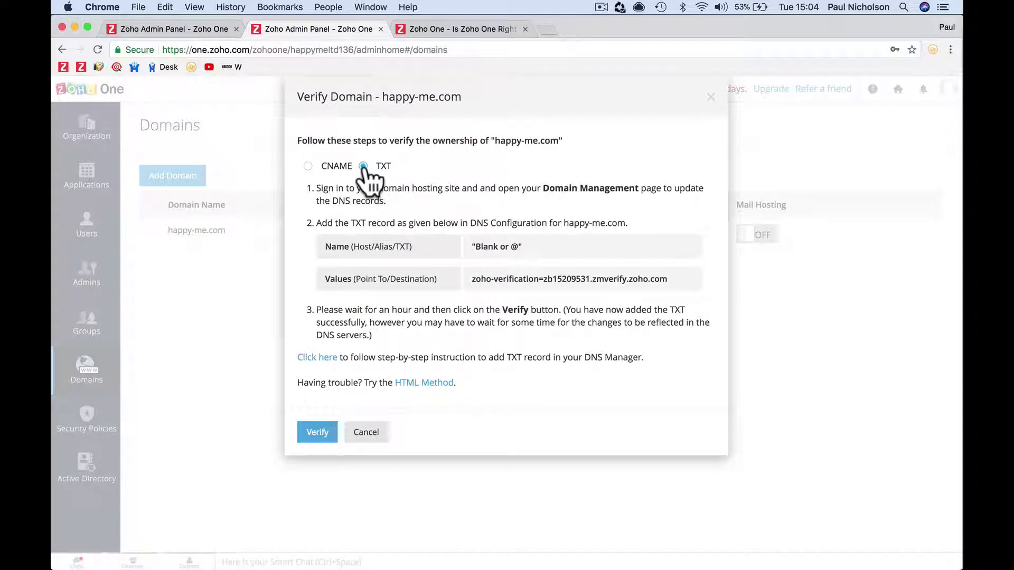
click(308, 166)
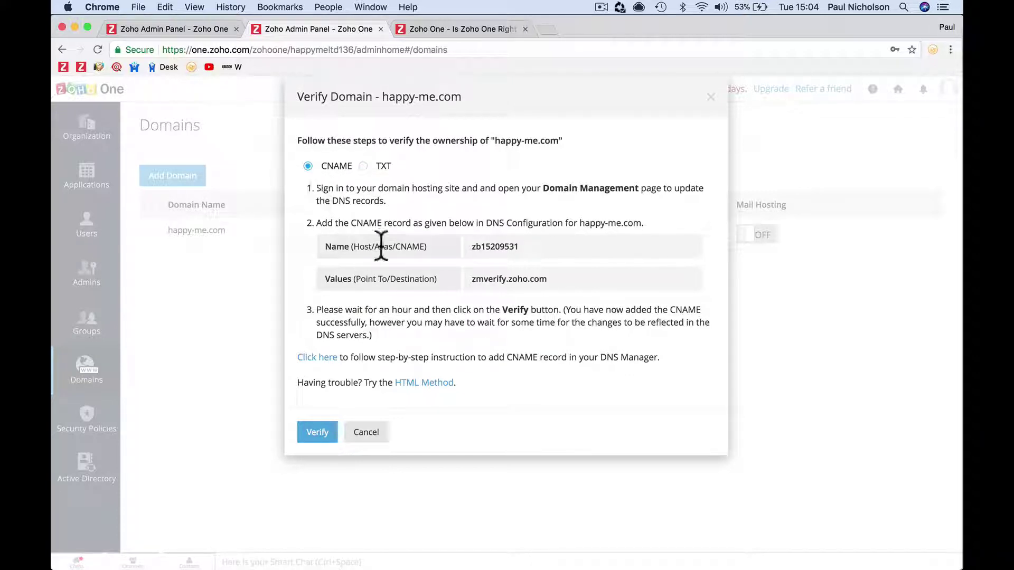
drag(469, 245, 522, 245)
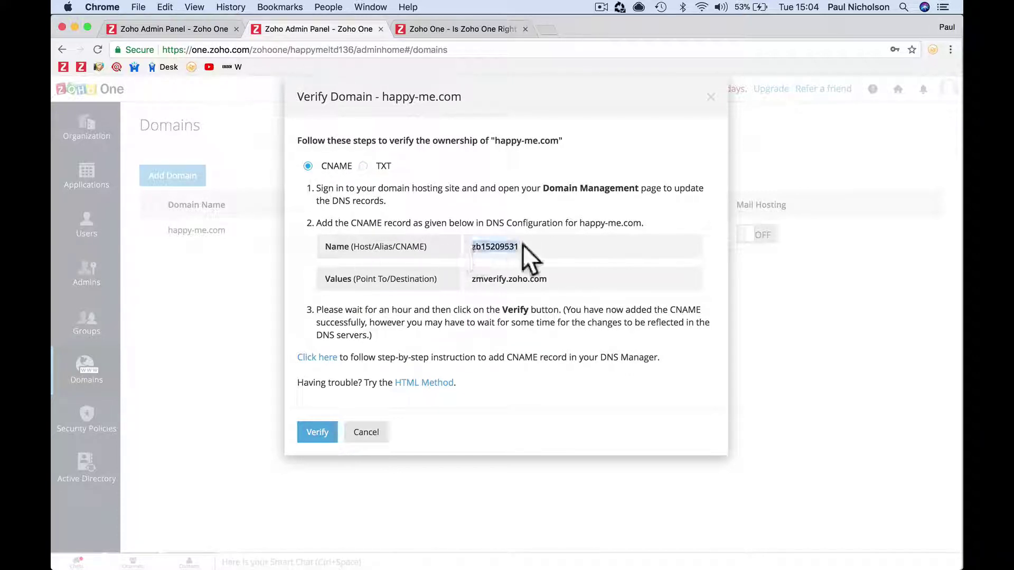
click(467, 30)
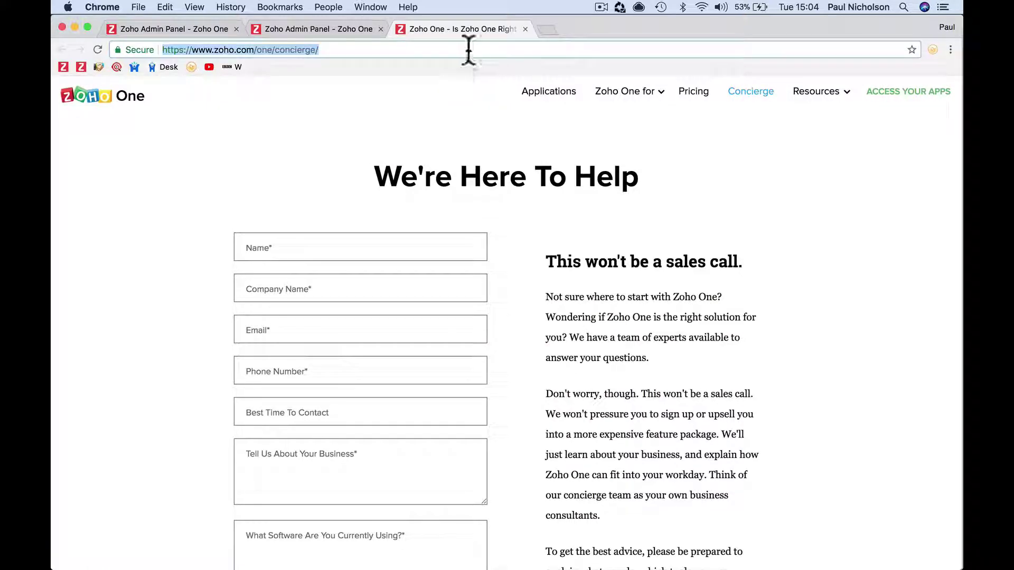
- Go to godaddy.com, sign in, and open DNS settings for happy-me.com from the domain list
click(468, 49)
text(godaddy.com)
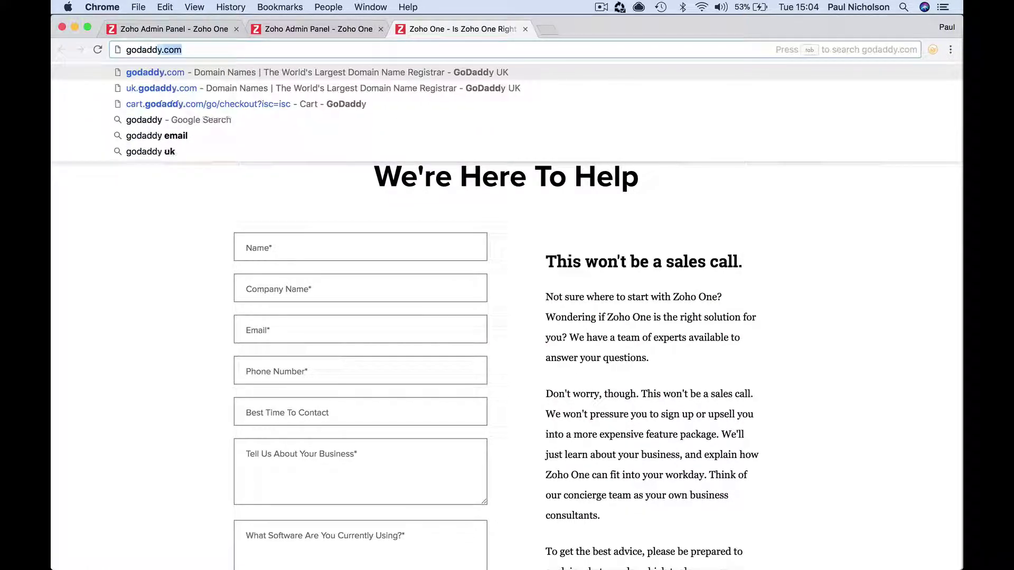
key(Return)
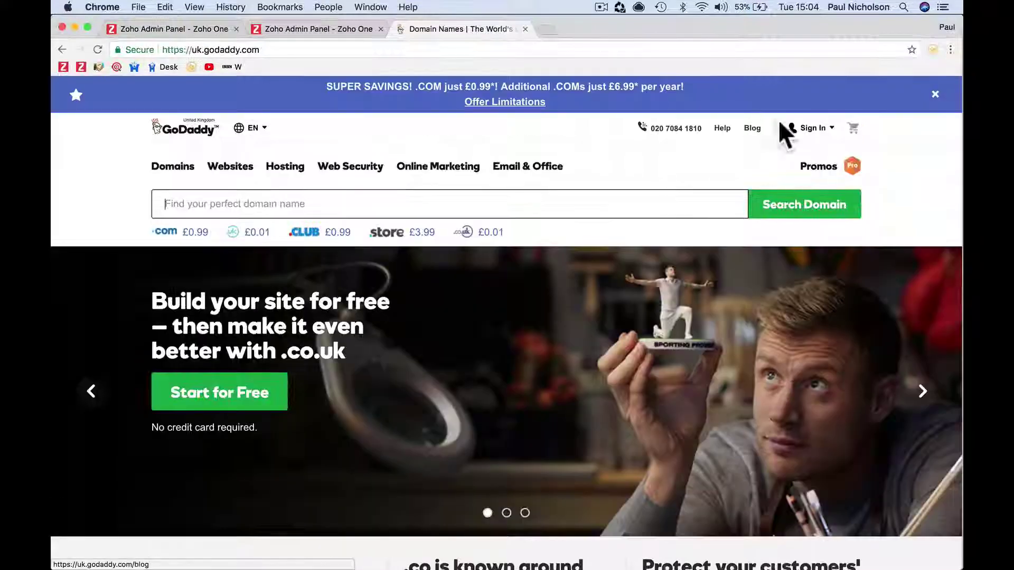
click(787, 130)
click(676, 245)
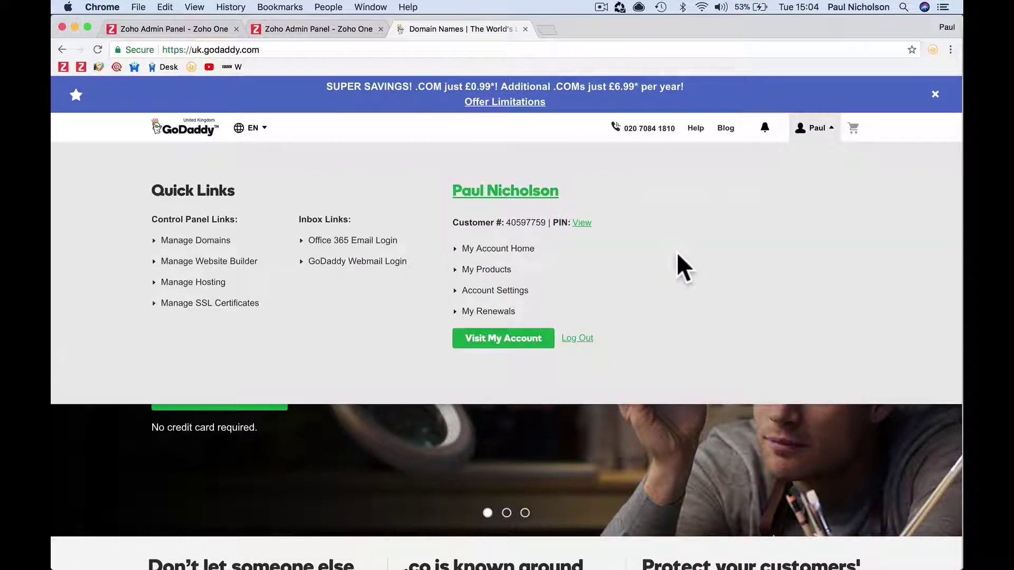
click(535, 338)
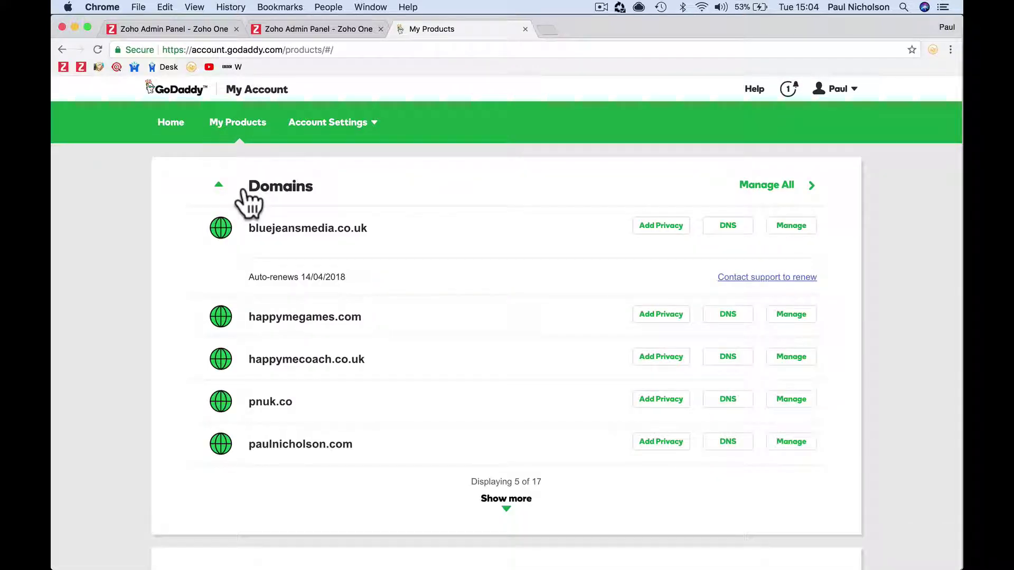
click(491, 502)
scroll(490, 501, down, 5)
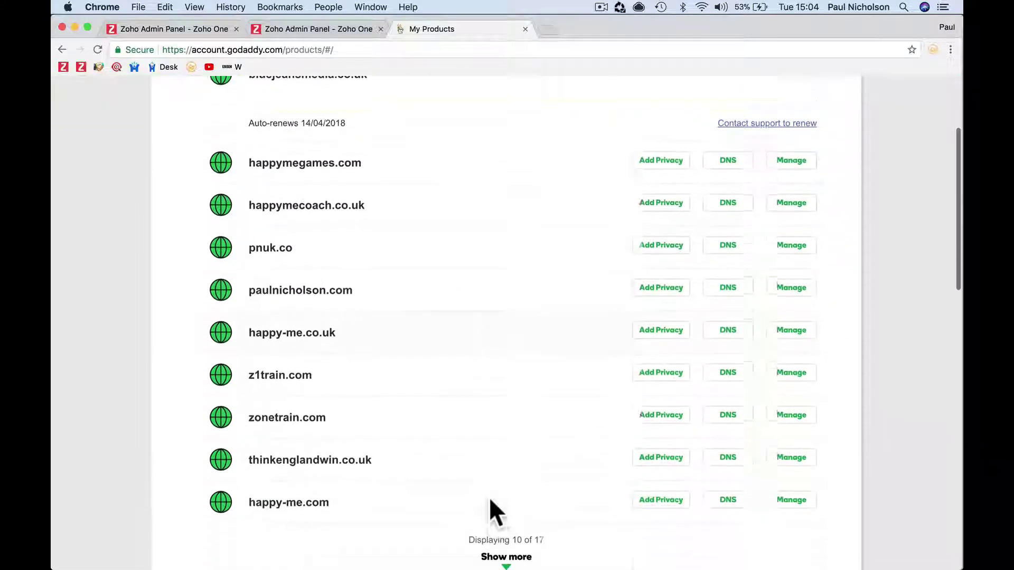
click(728, 382)
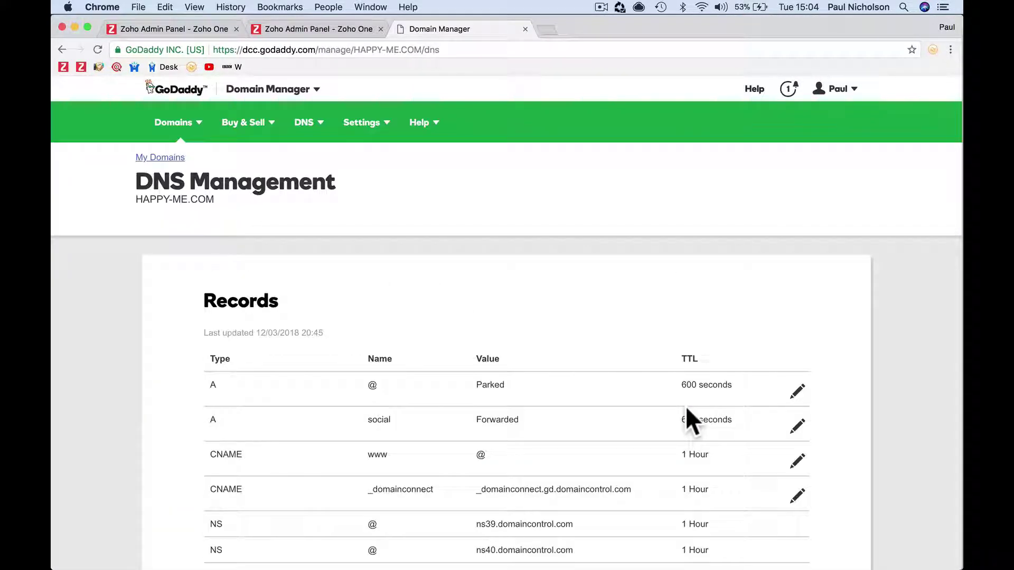
- Copy the CNAME name zb15209531 from Zoho's instructions and return to GoDaddy
scroll(686, 407, down, 2)
scroll(685, 406, down, 3)
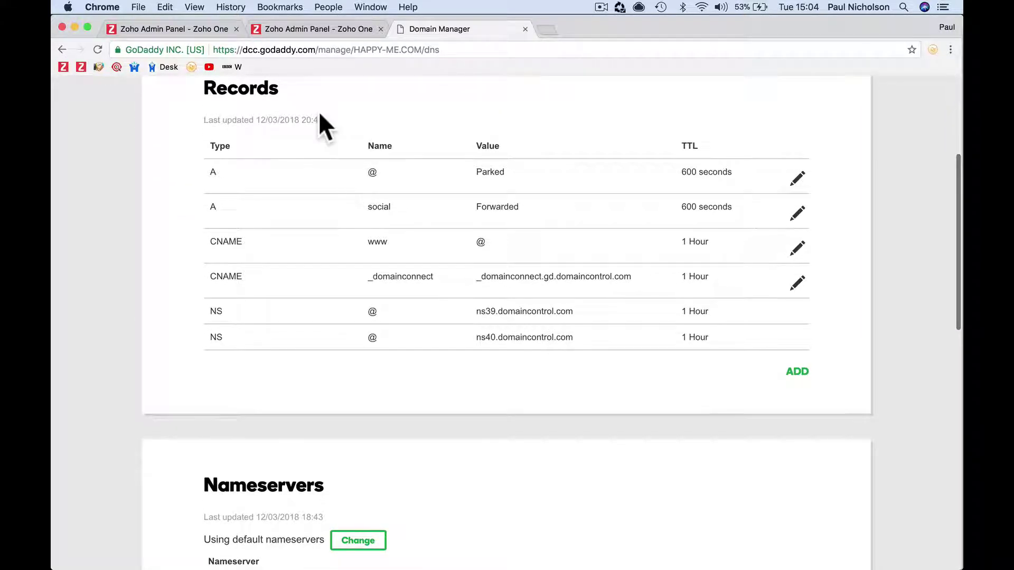
click(294, 28)
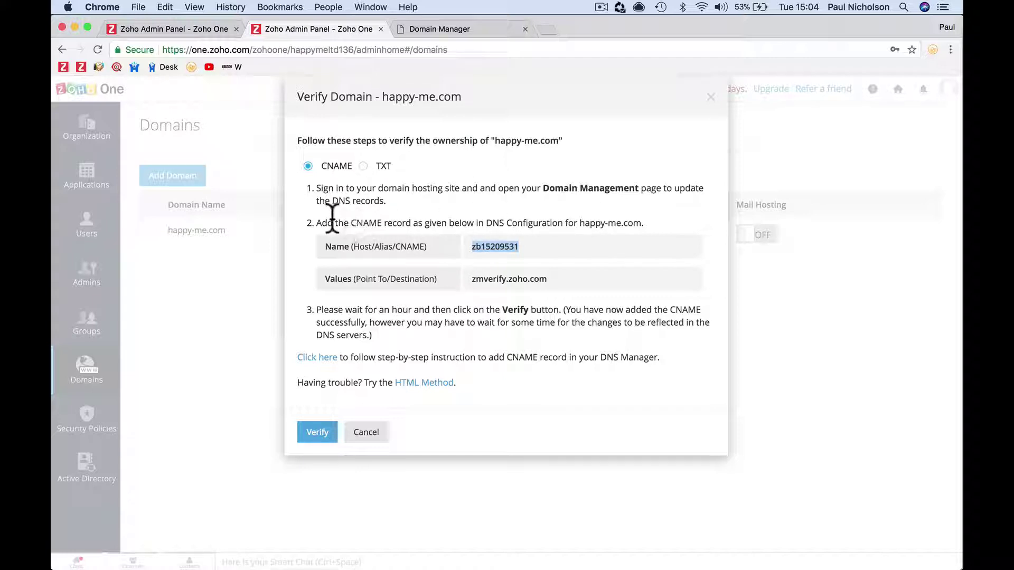
right_click(487, 239)
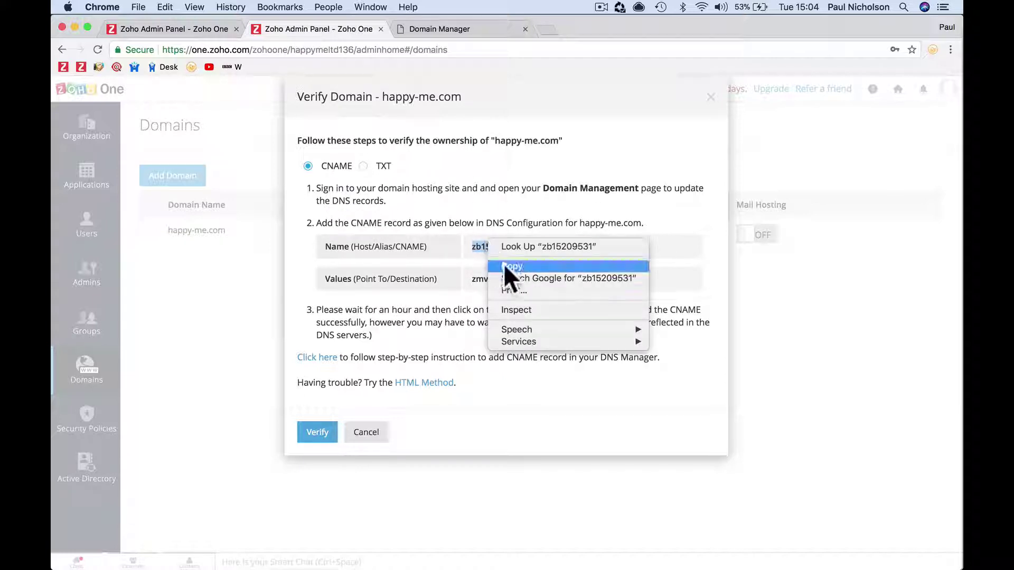
click(509, 268)
click(450, 29)
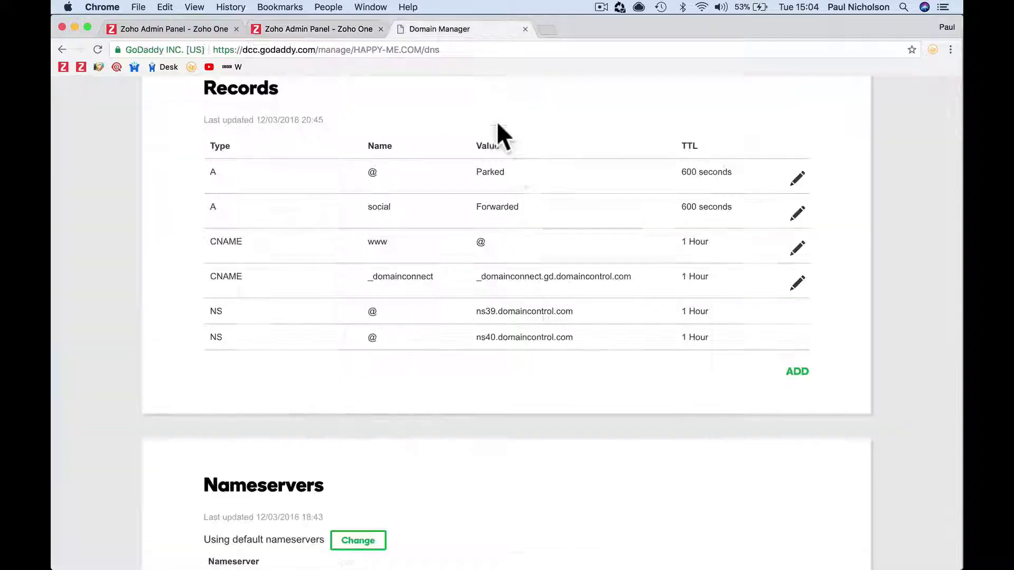
- Add a new CNAME record and paste zb15209531 as its Host
click(796, 371)
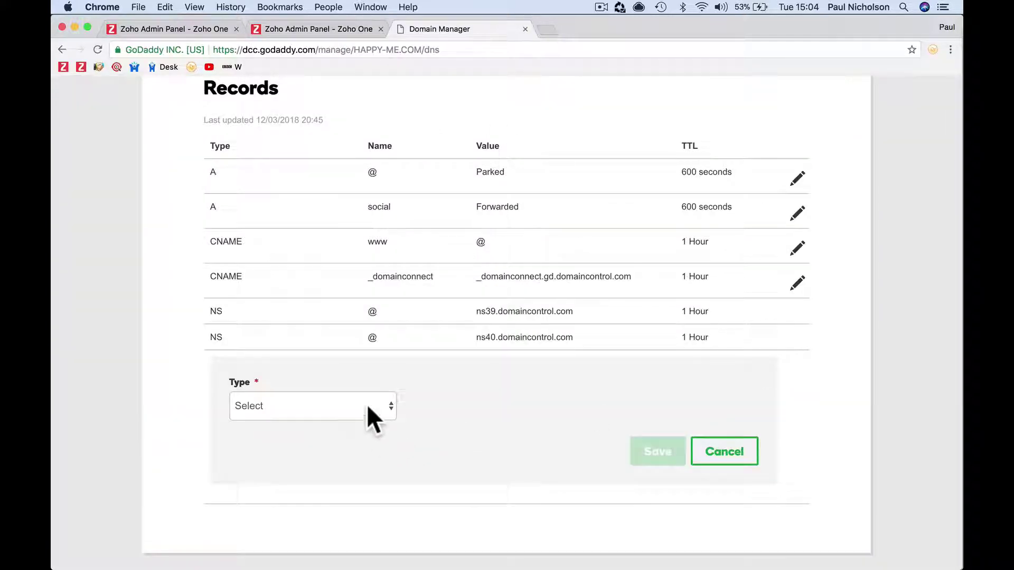
click(367, 406)
click(361, 442)
right_click(429, 404)
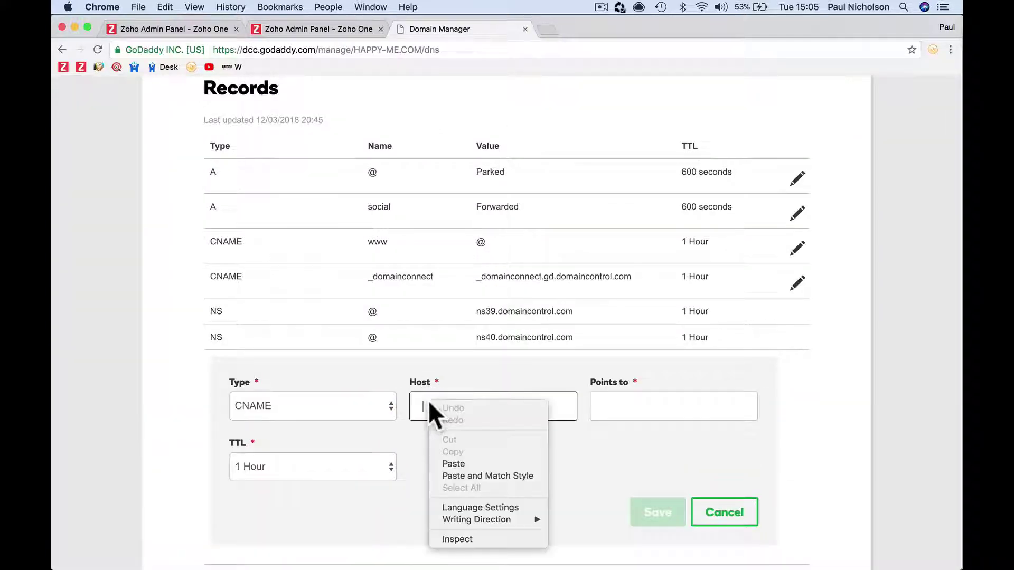
click(443, 460)
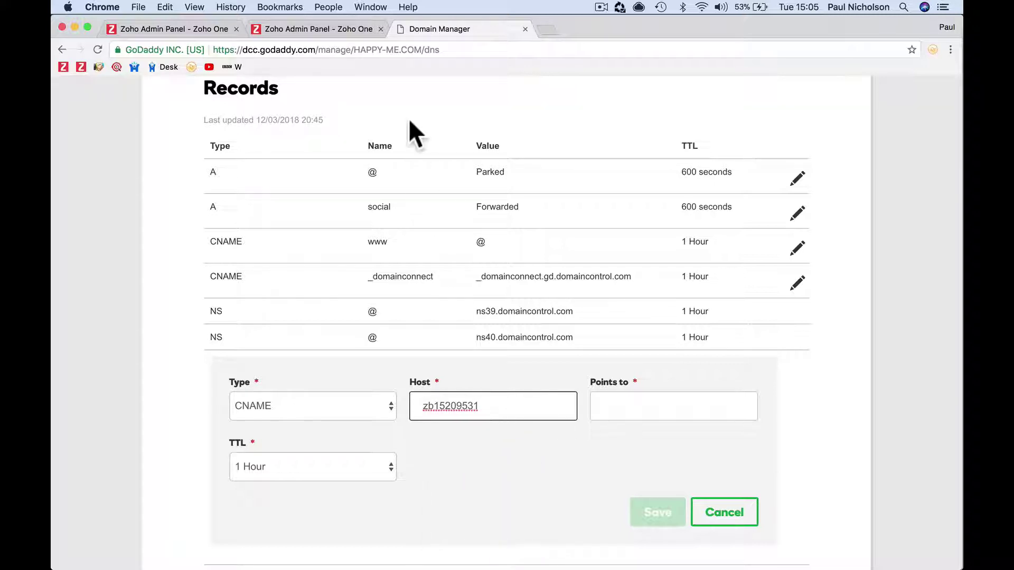
- Copy zmverify.zoho.com from Zoho and paste it into the record's Points to field
click(337, 30)
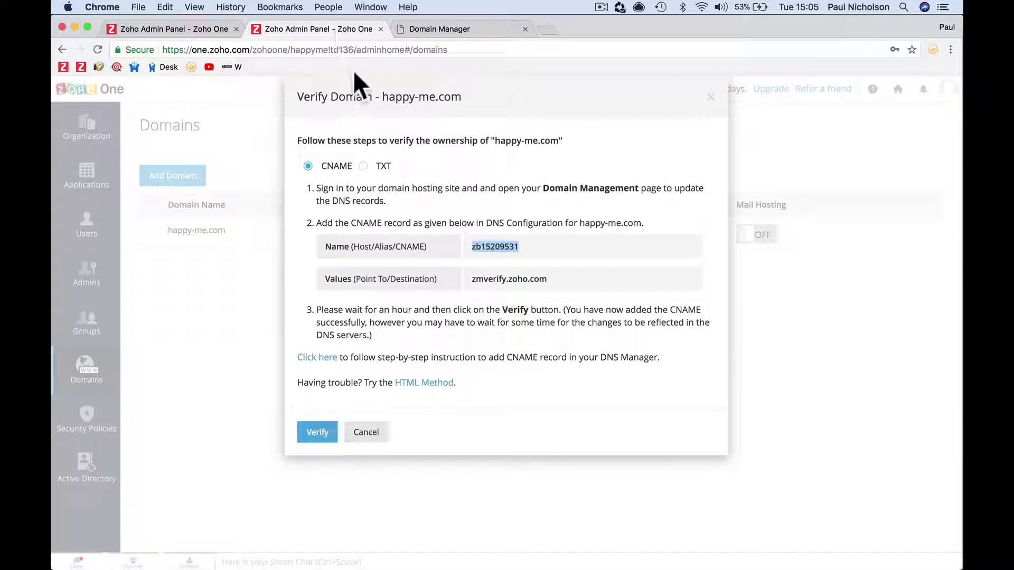
triple_click(504, 278)
click(504, 277)
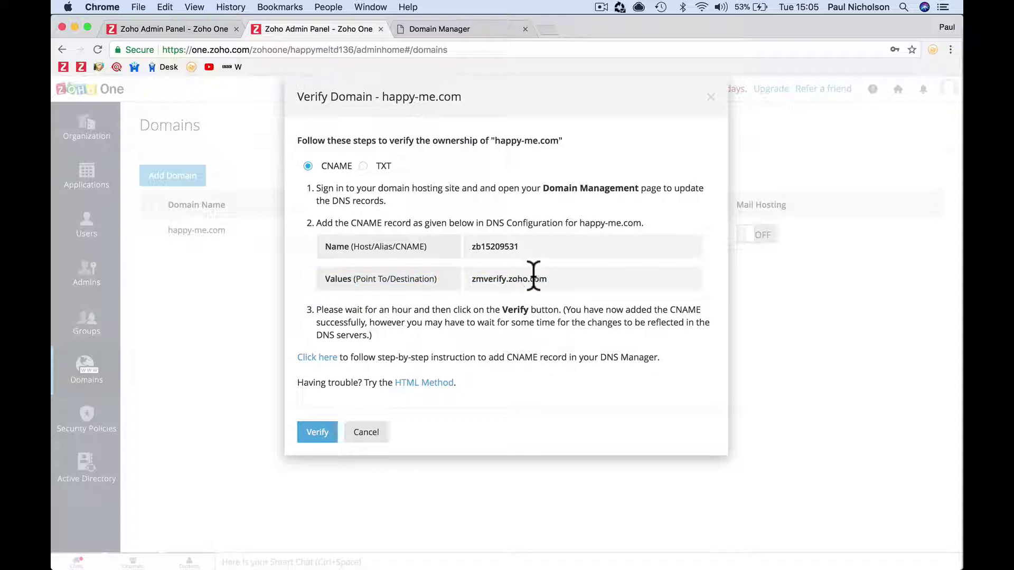
mouse_move(530, 280)
mouse_down()
mouse_move(473, 279)
mouse_move(537, 284)
mouse_up()
click(473, 281)
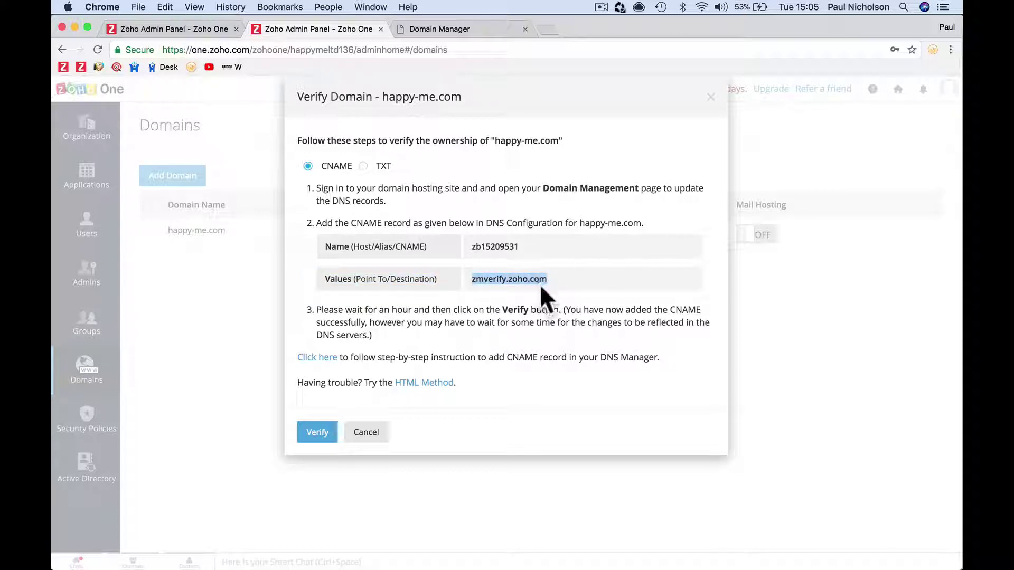
click(428, 30)
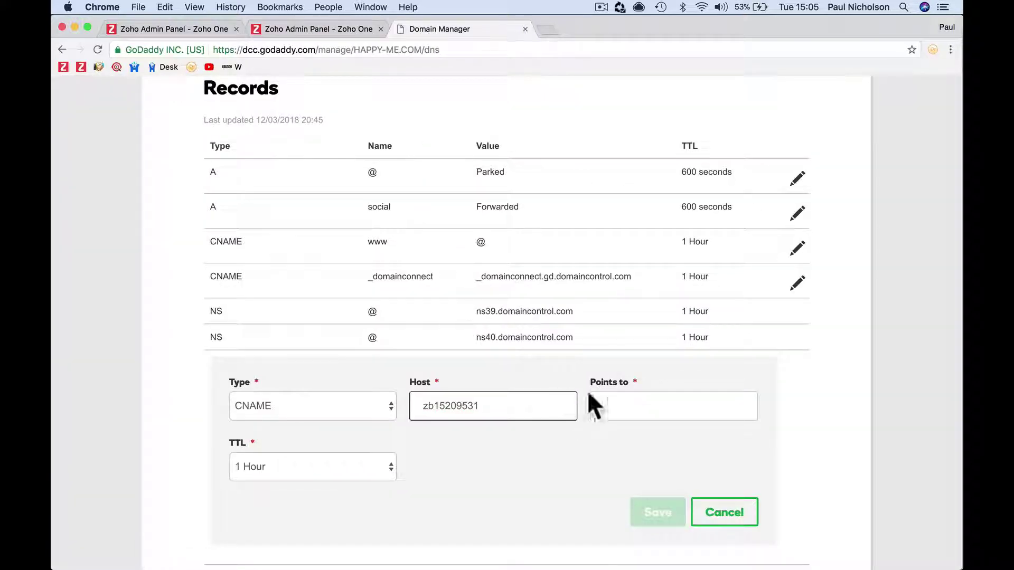
click(605, 405)
key(super+v)
- Set a custom TTL of 600 seconds and save the CNAME record
click(385, 459)
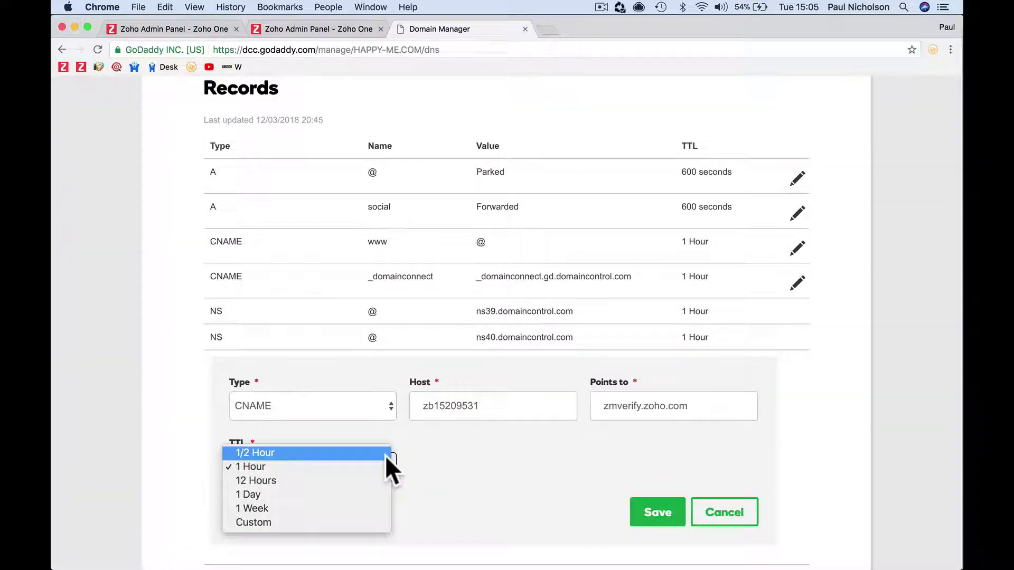
click(361, 522)
drag(427, 467, 415, 466)
key(BackSpace)
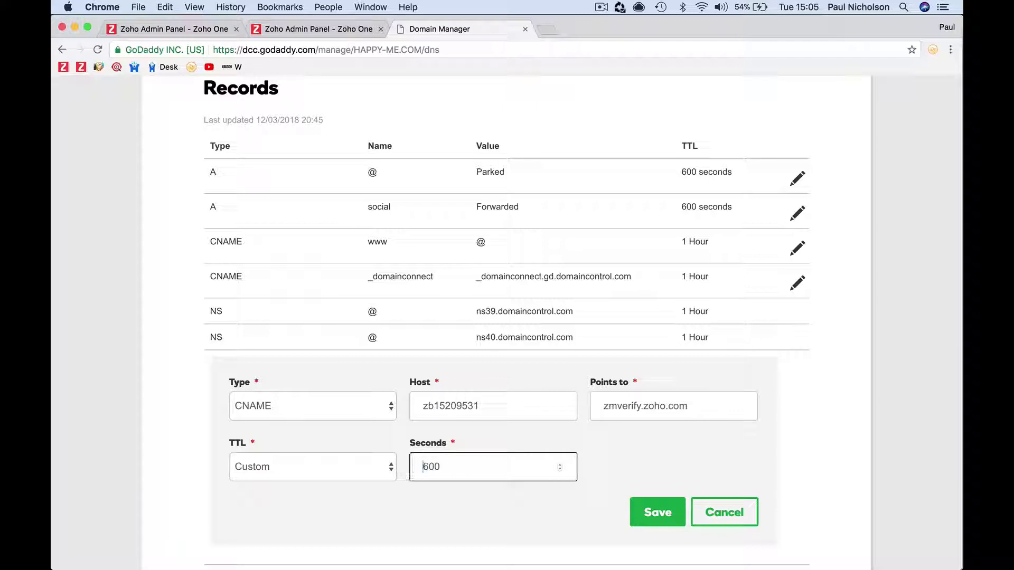
click(657, 512)
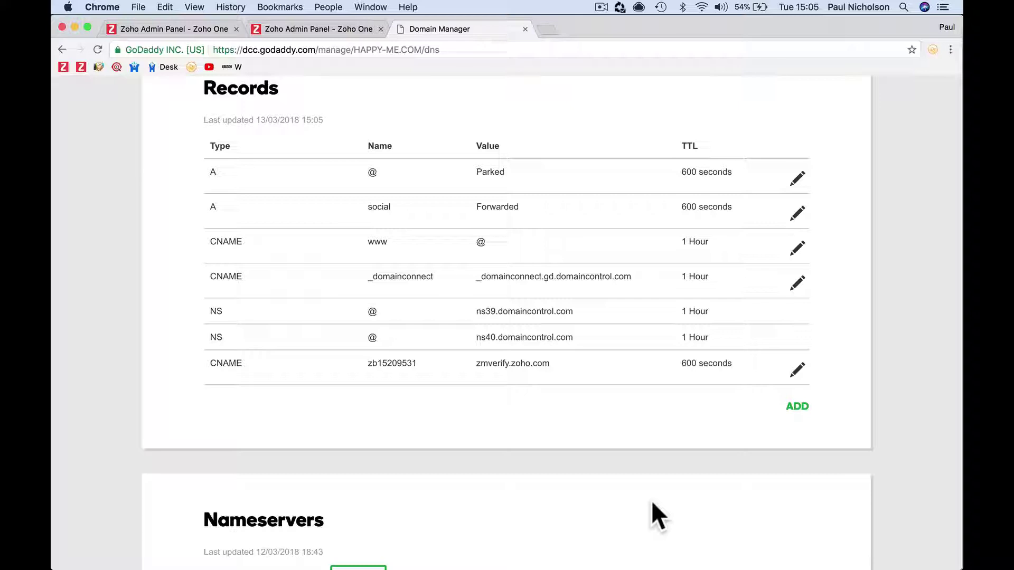
- Switch Zoho to the TXT method and copy the value zoho-verification=zb15209531.zmverify.zoho.com
click(352, 30)
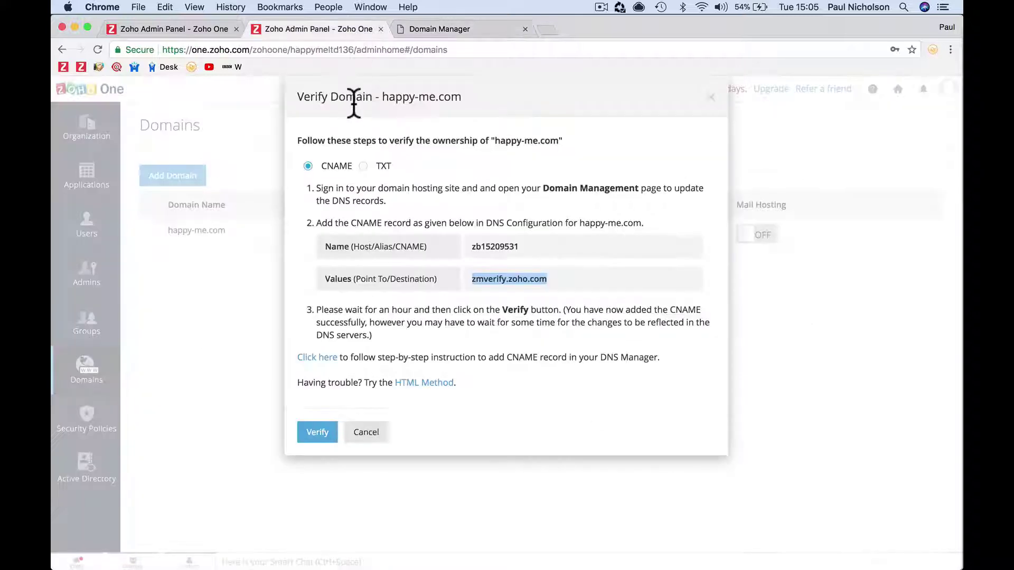
click(362, 167)
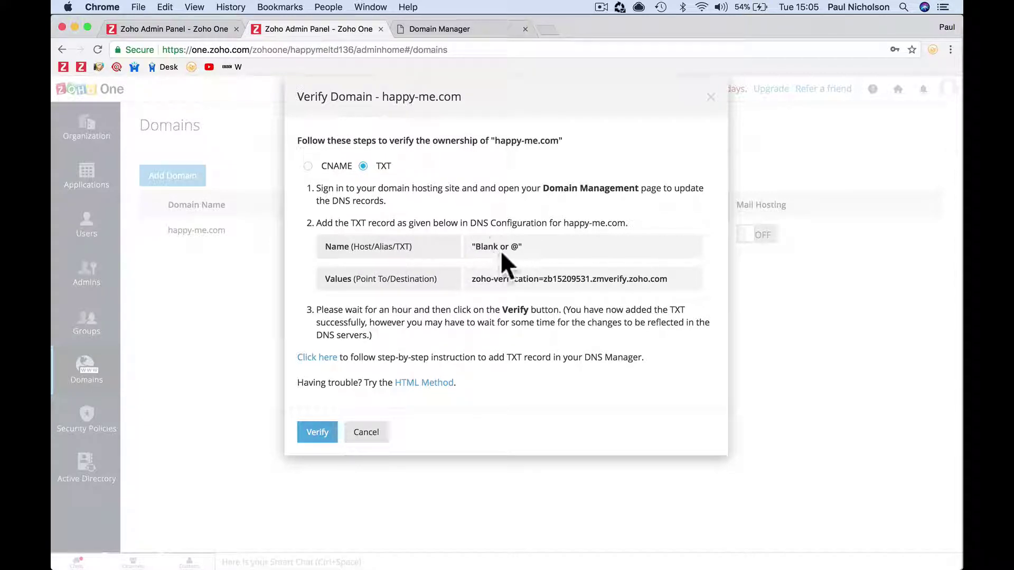
drag(471, 279, 670, 280)
right_click(670, 279)
click(640, 303)
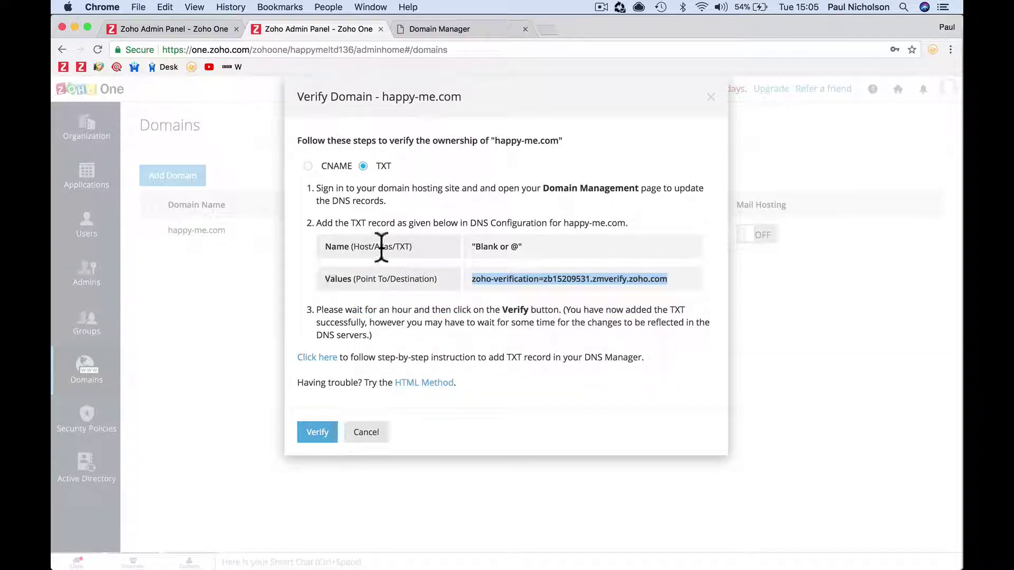
- Add a TXT record with Host @ and paste the Zoho verification value
click(456, 27)
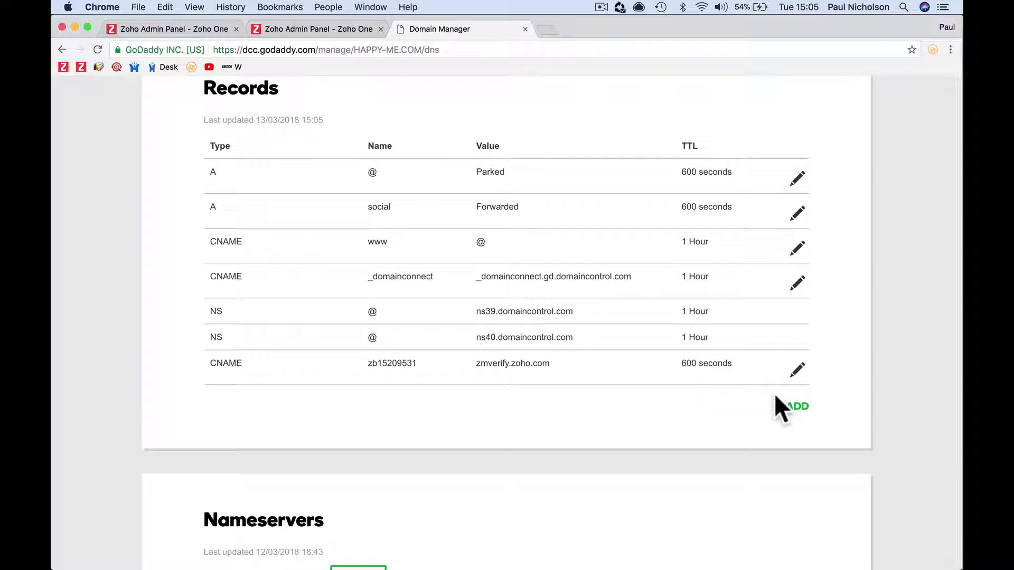
click(800, 402)
click(311, 443)
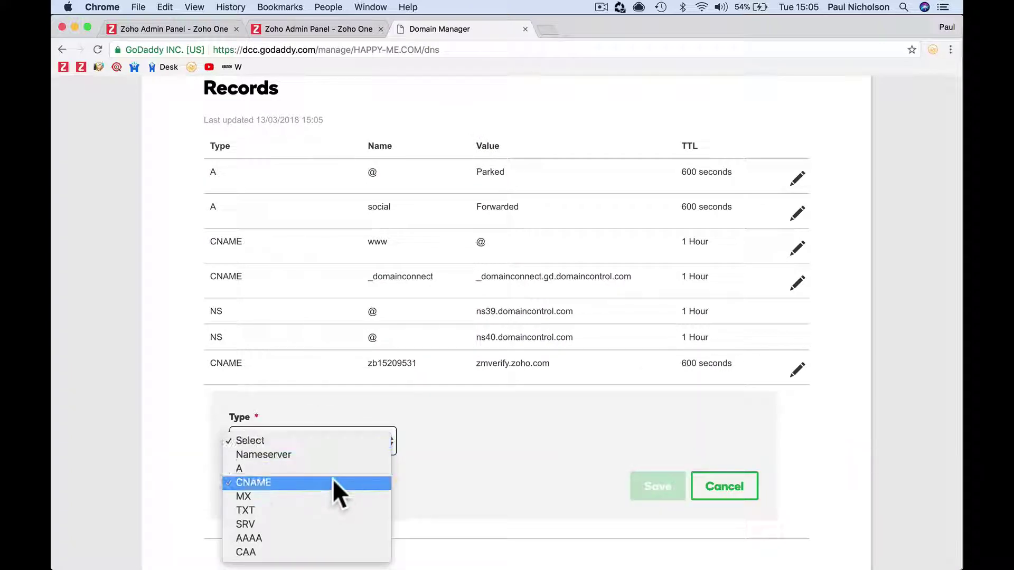
click(324, 511)
click(414, 441)
text(@)
click(600, 441)
key(cmd+v)
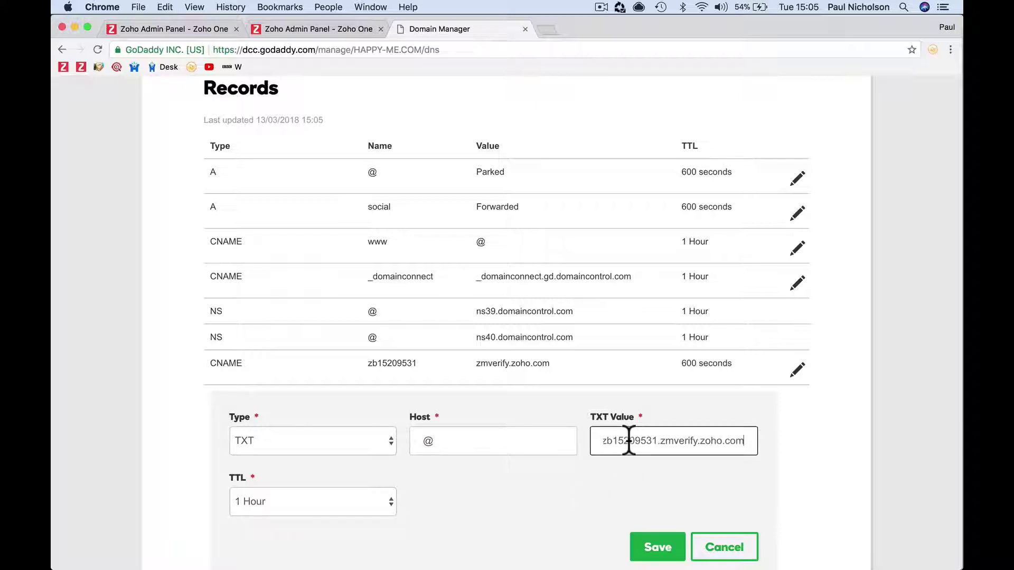
- Set the TXT record's TTL to custom 600 seconds and save it
click(389, 501)
click(367, 554)
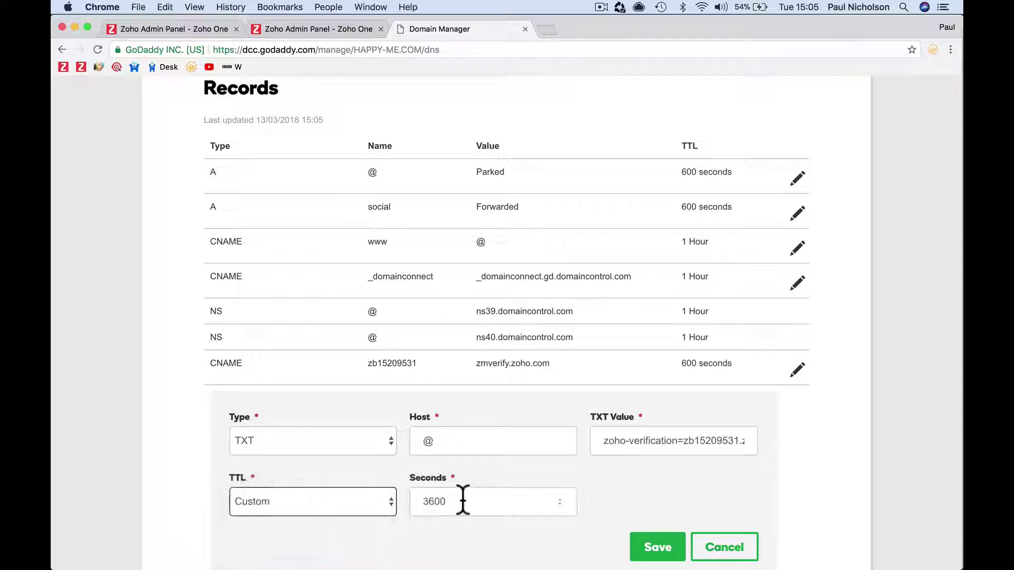
double_click(432, 501)
text(600)
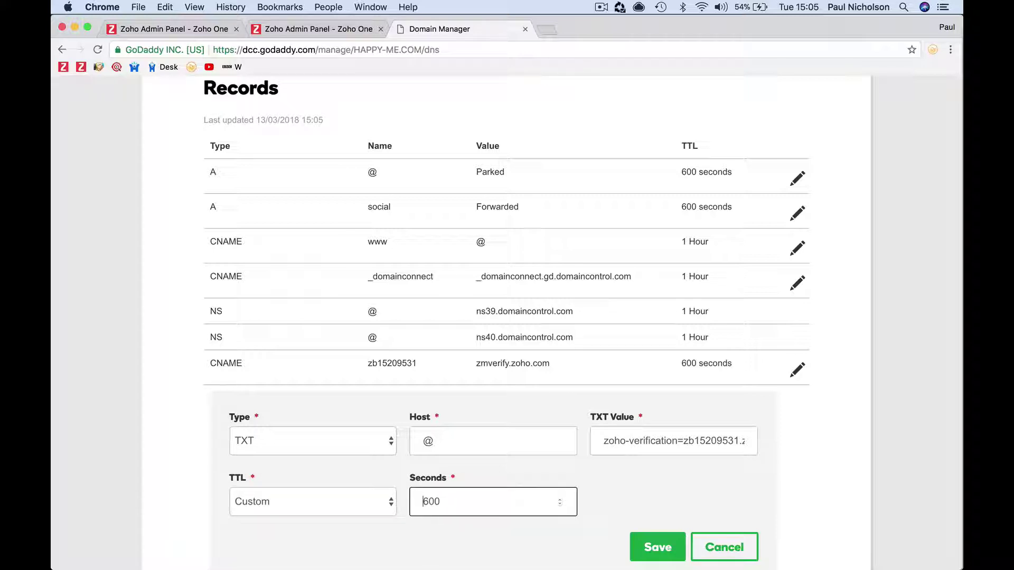
click(651, 541)
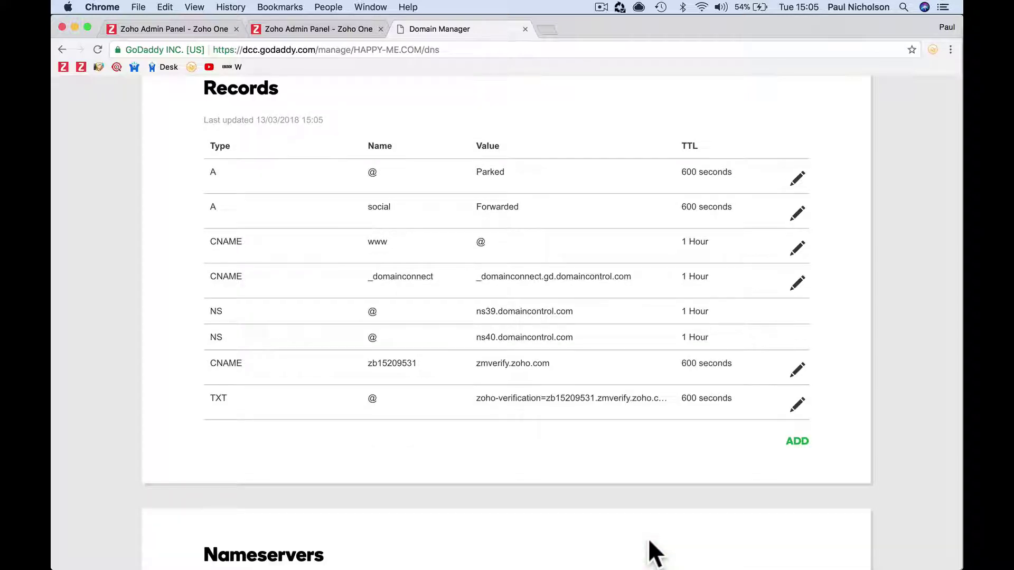
- Run Zoho verification with TXT, then twice with CNAME; all fail, so recheck GoDaddy records
click(341, 28)
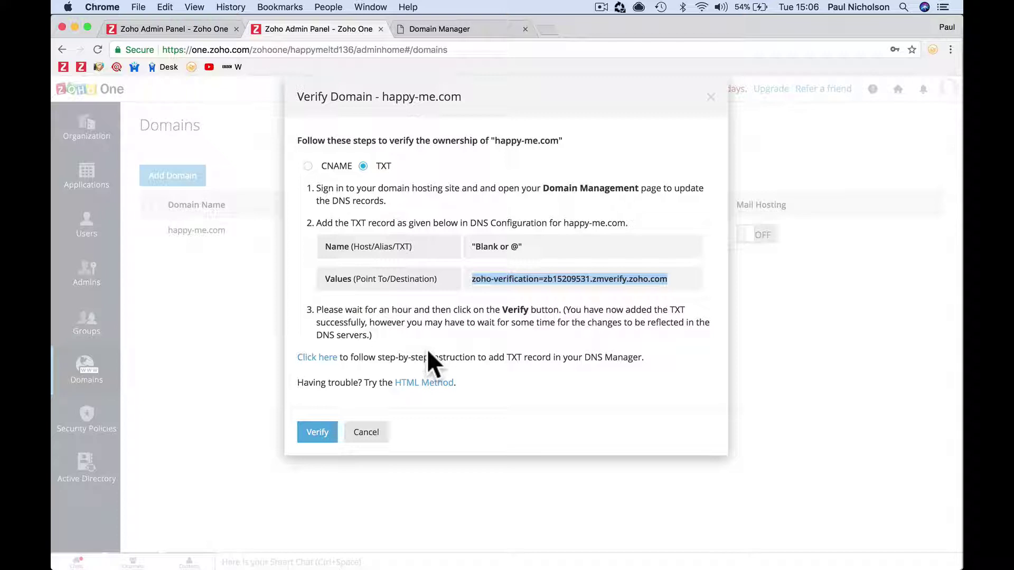
click(319, 429)
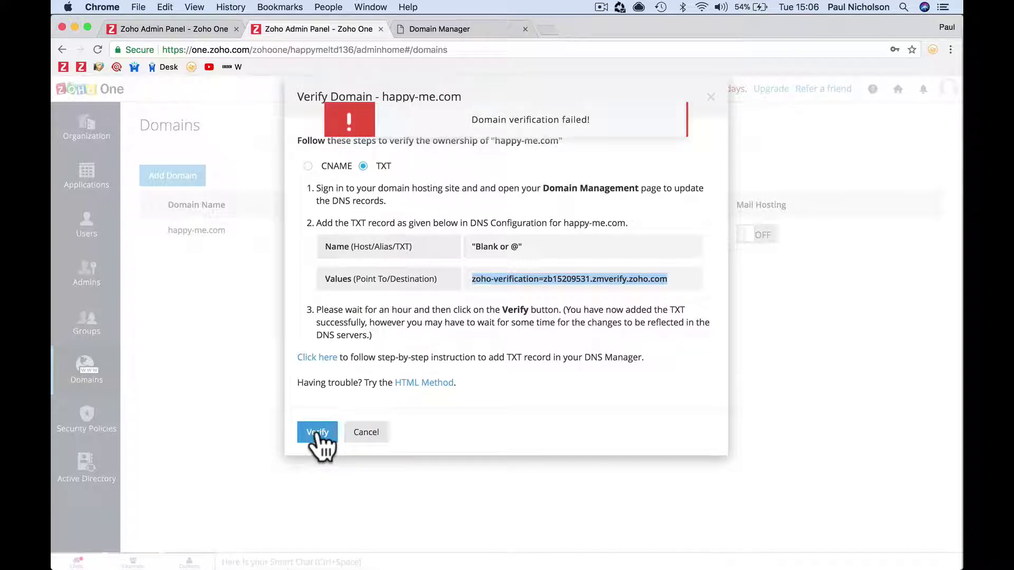
click(308, 167)
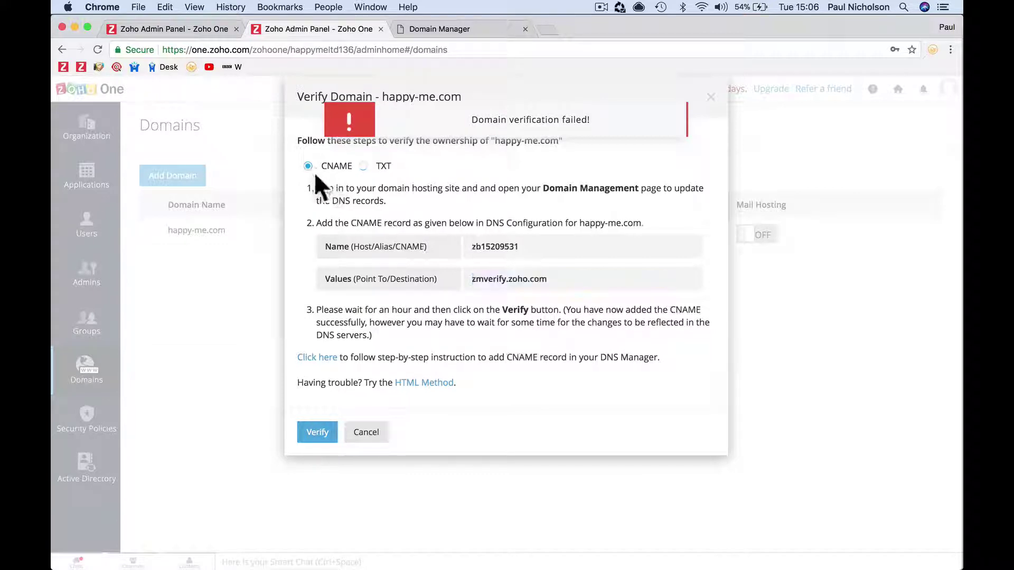
click(319, 441)
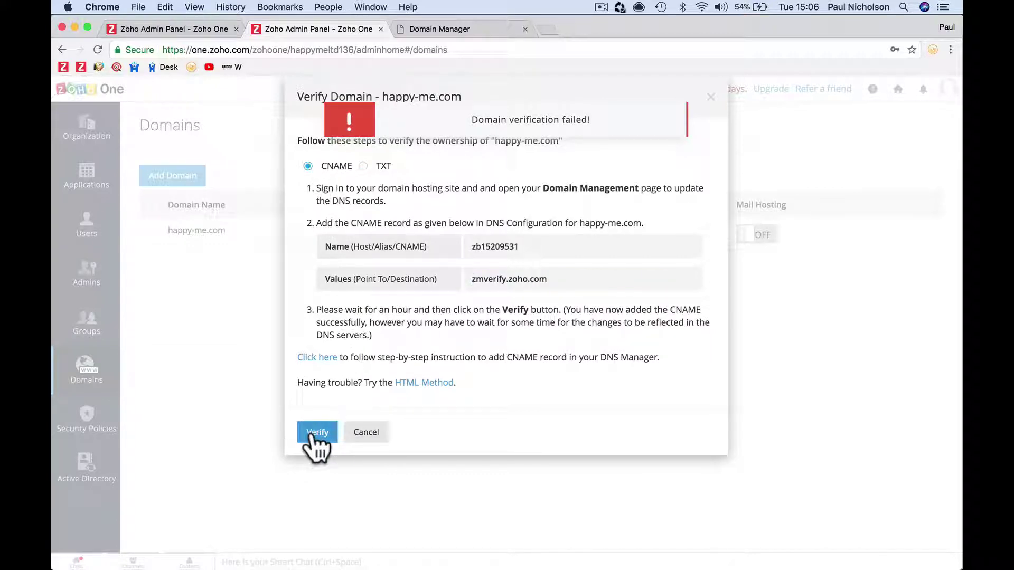
click(313, 436)
click(448, 31)
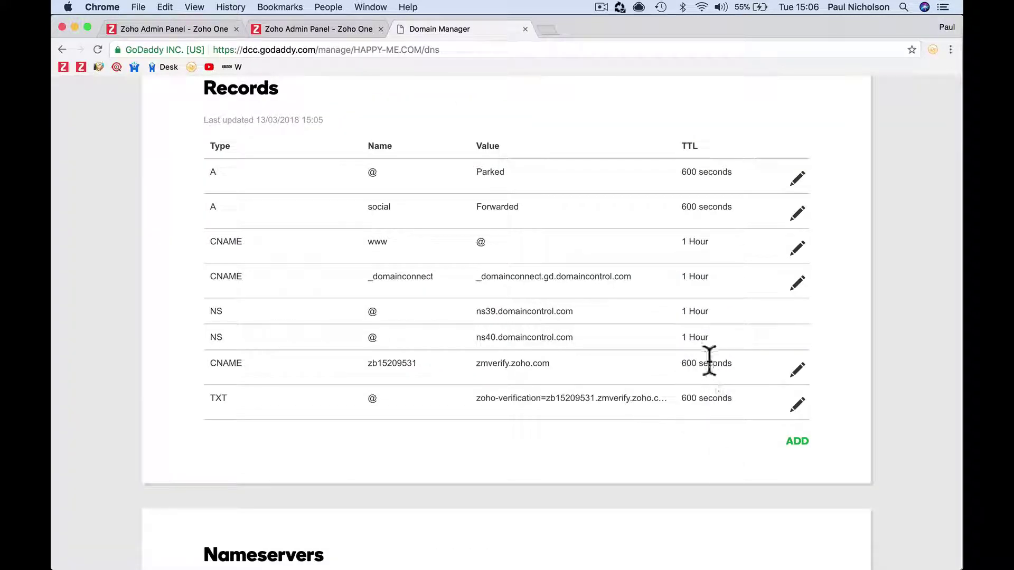
- Retry verification, including with the TXT method; it still fails, so cancel the dialog
click(335, 28)
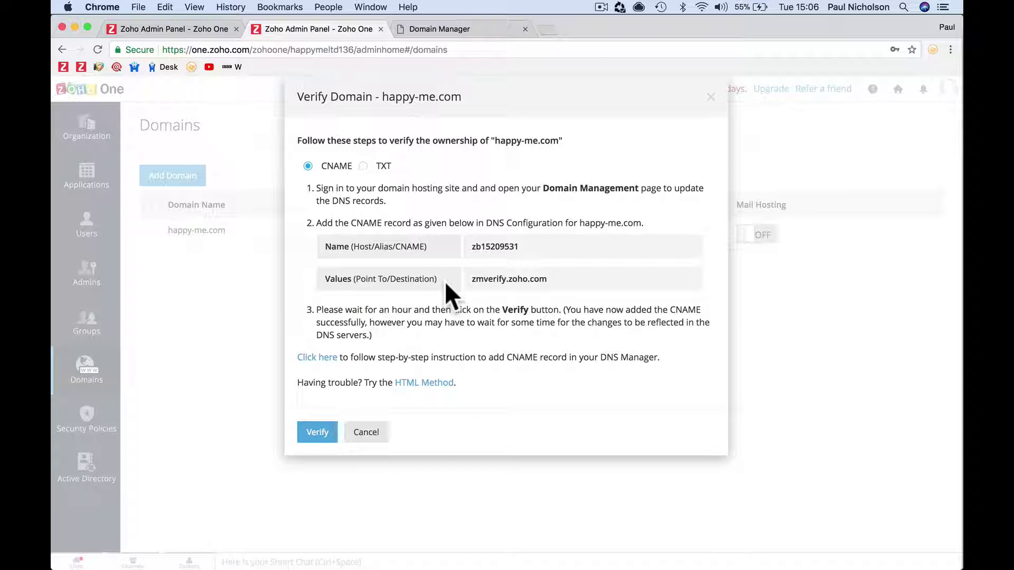
click(321, 428)
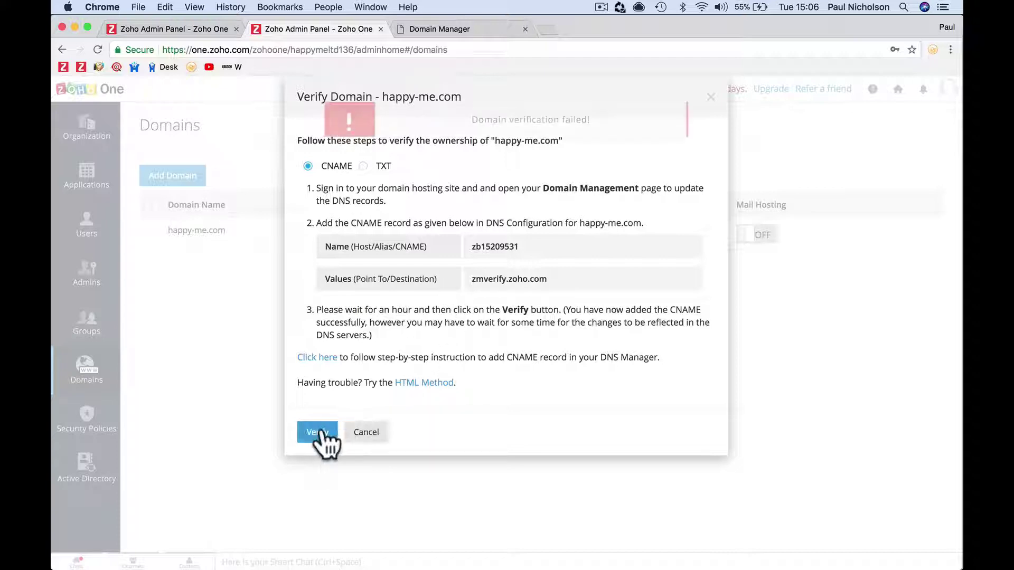
click(373, 163)
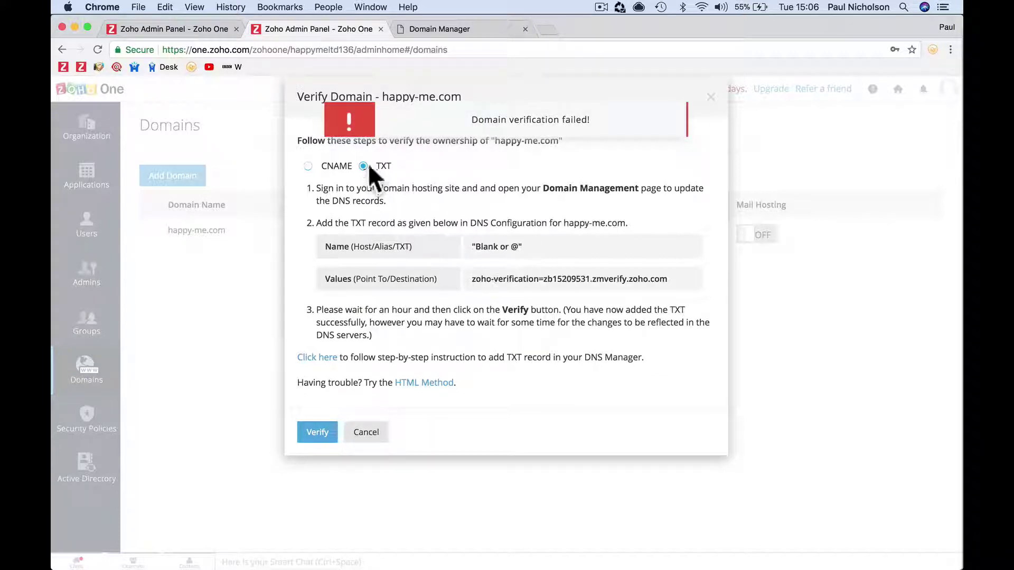
click(312, 430)
click(378, 436)
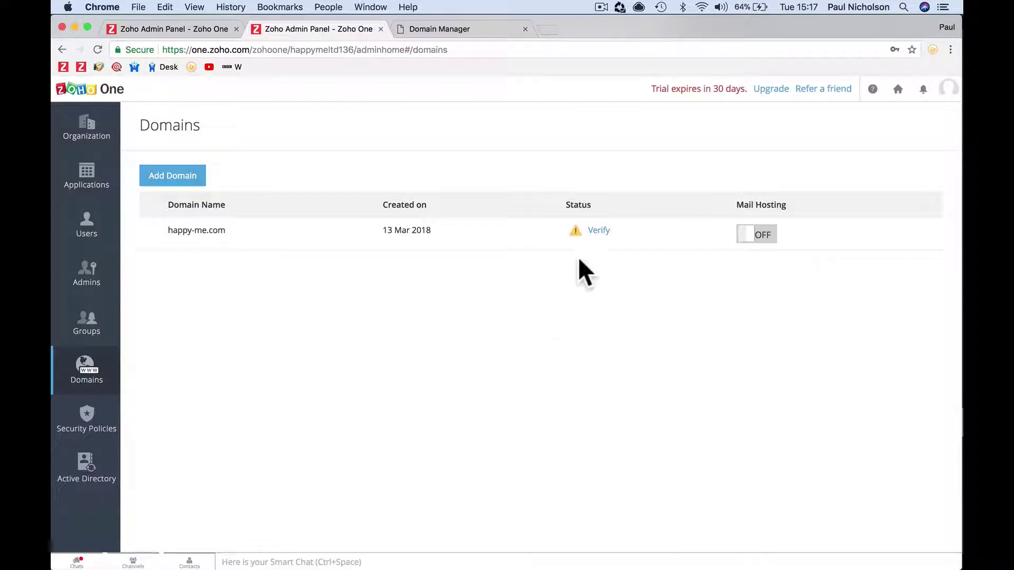
- Verify happy-me.com again via the DNS method, succeeding, then view the GoDaddy records
click(599, 231)
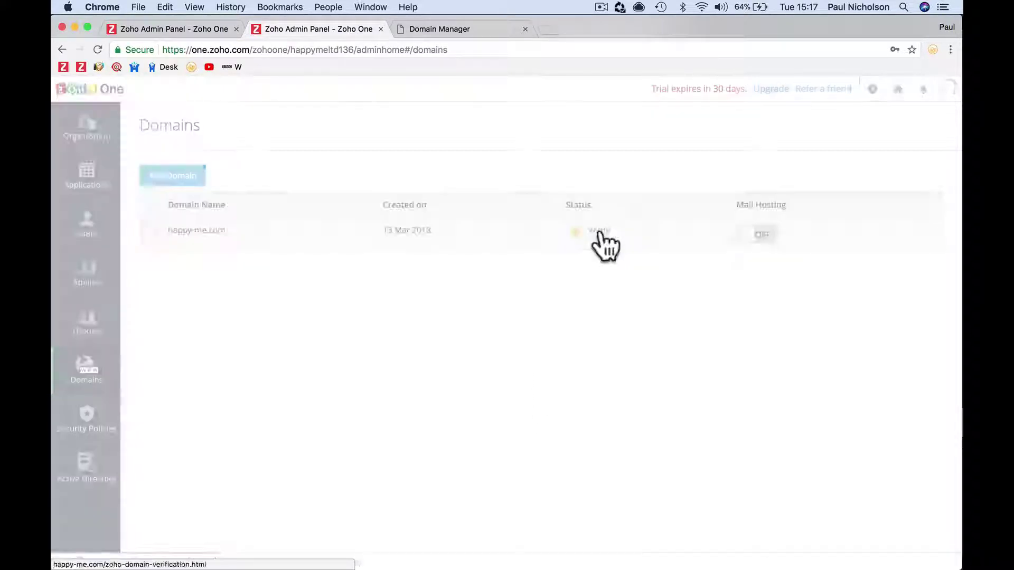
click(422, 305)
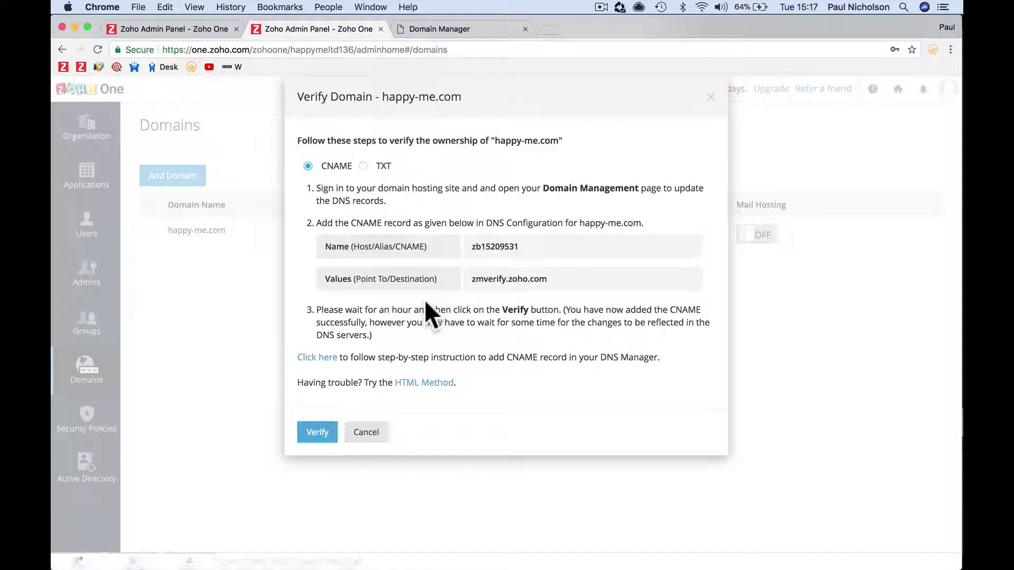
click(315, 432)
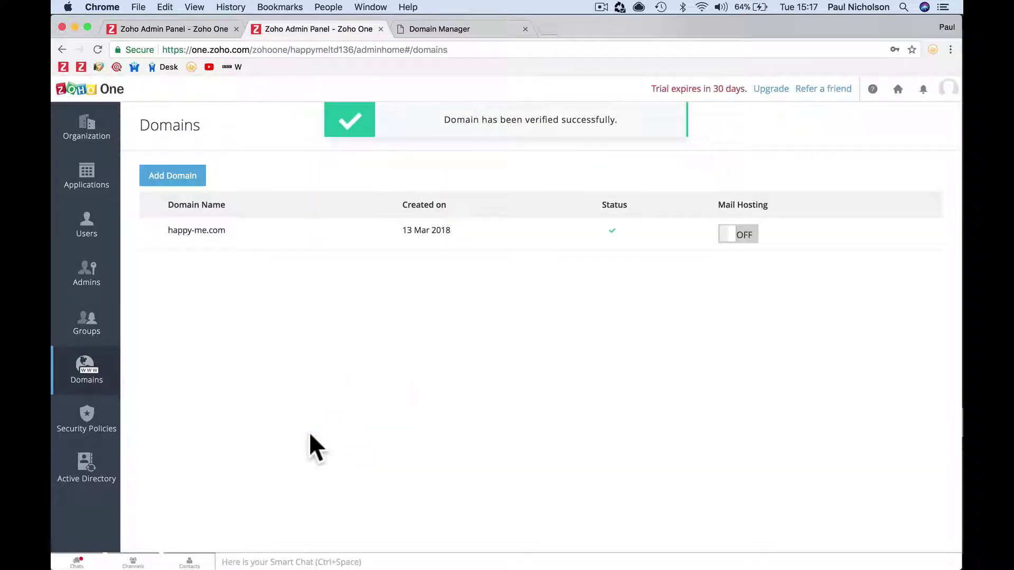
click(452, 30)
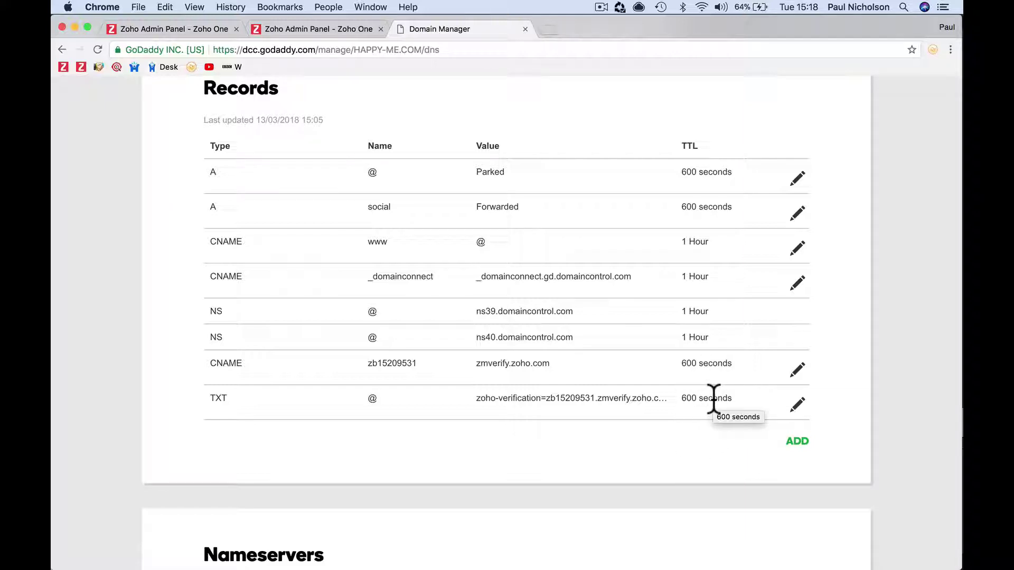
- Compare the GoDaddy DNS records with Zoho Domains, ending on happy-me.com shown verified
click(335, 28)
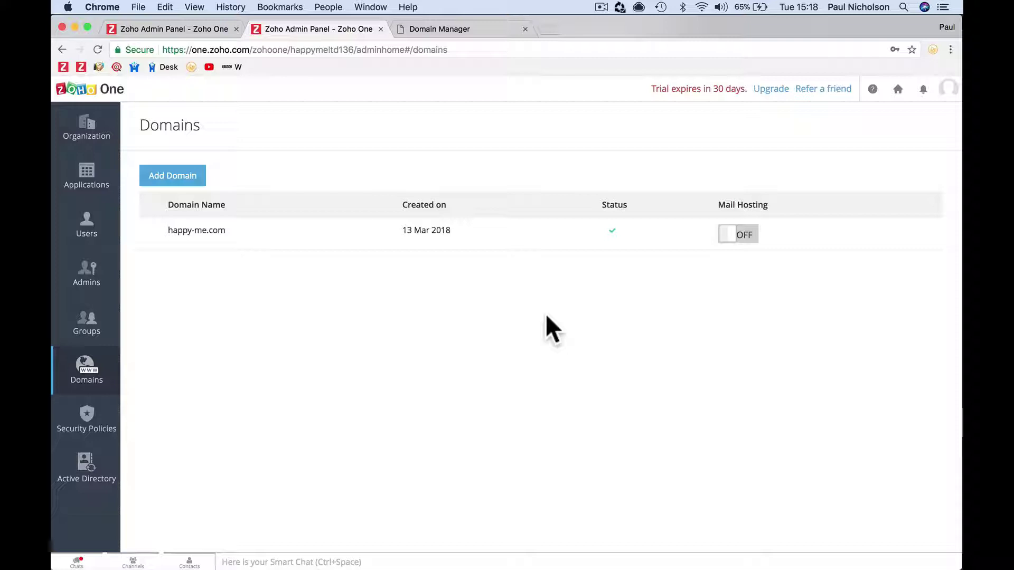
click(459, 30)
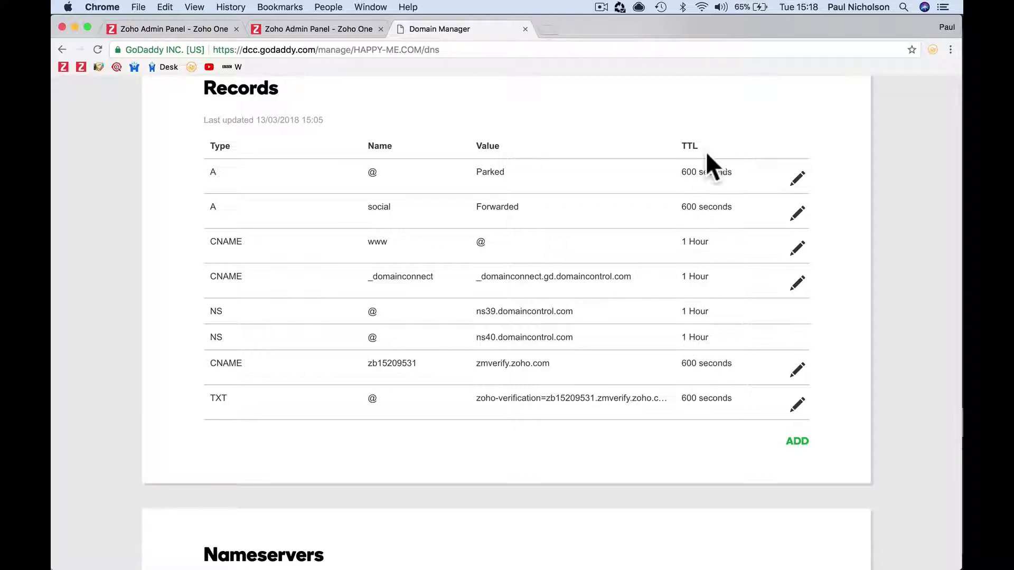
click(338, 27)
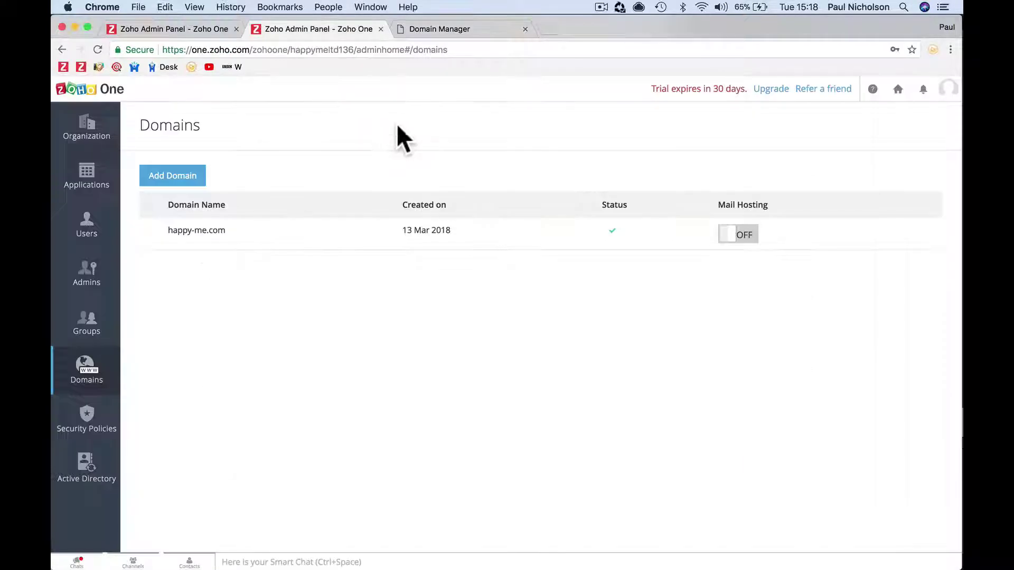